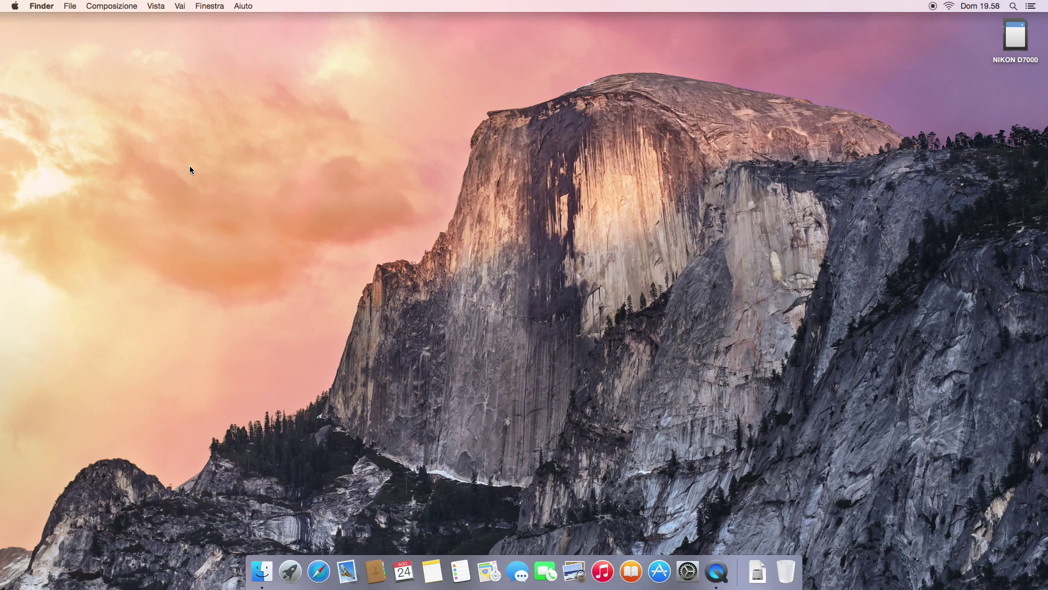
Check the OS X version and build number in About This Mac
click(15, 6)
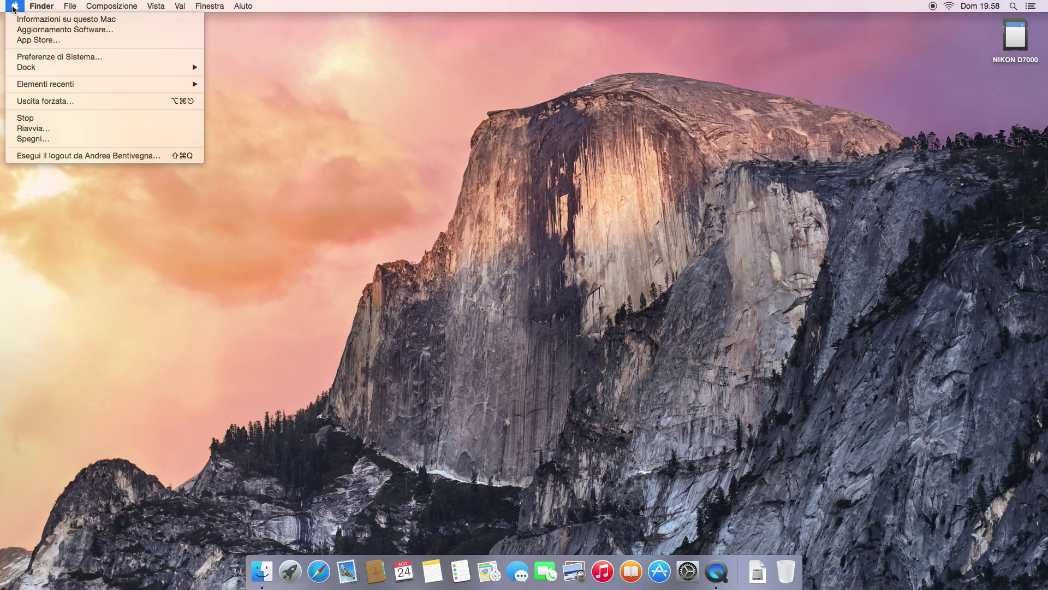
click(166, 19)
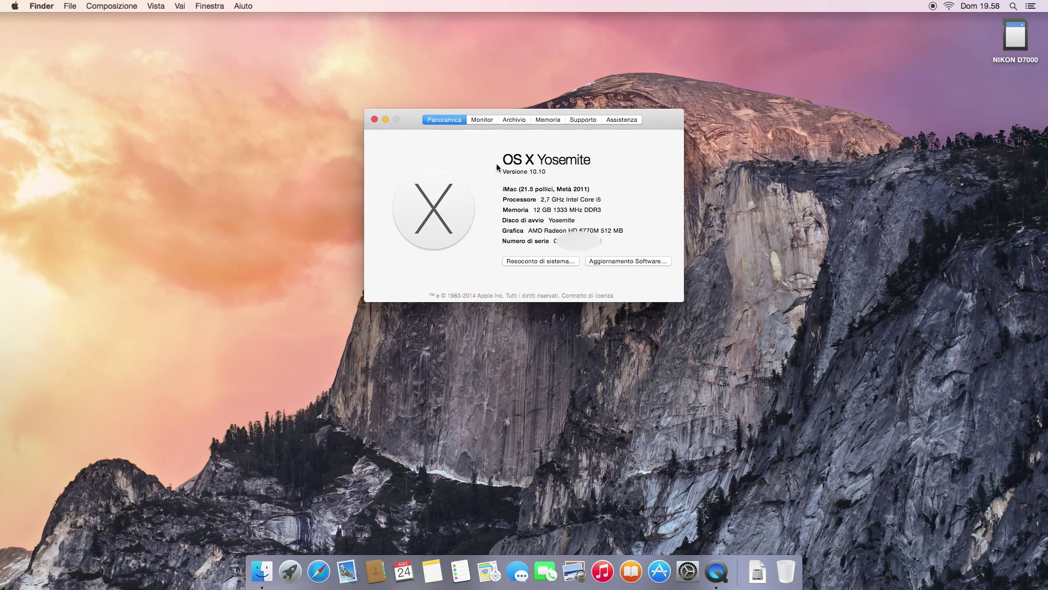
click(539, 172)
double_click(551, 172)
click(562, 172)
click(375, 119)
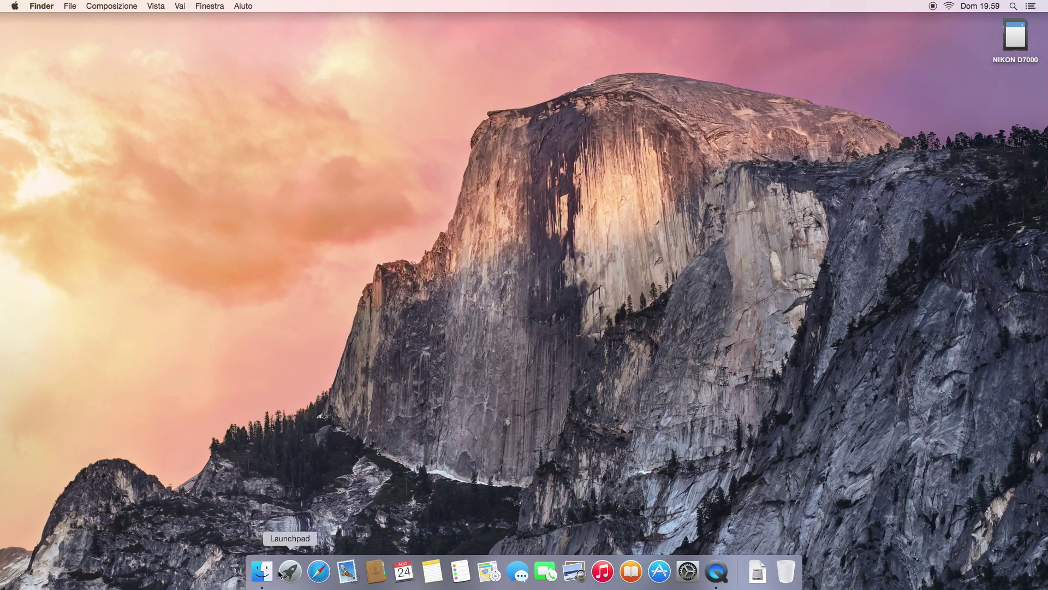
Show the Applicazioni folder in a Finder window in Cover Flow view, enlarged
click(261, 571)
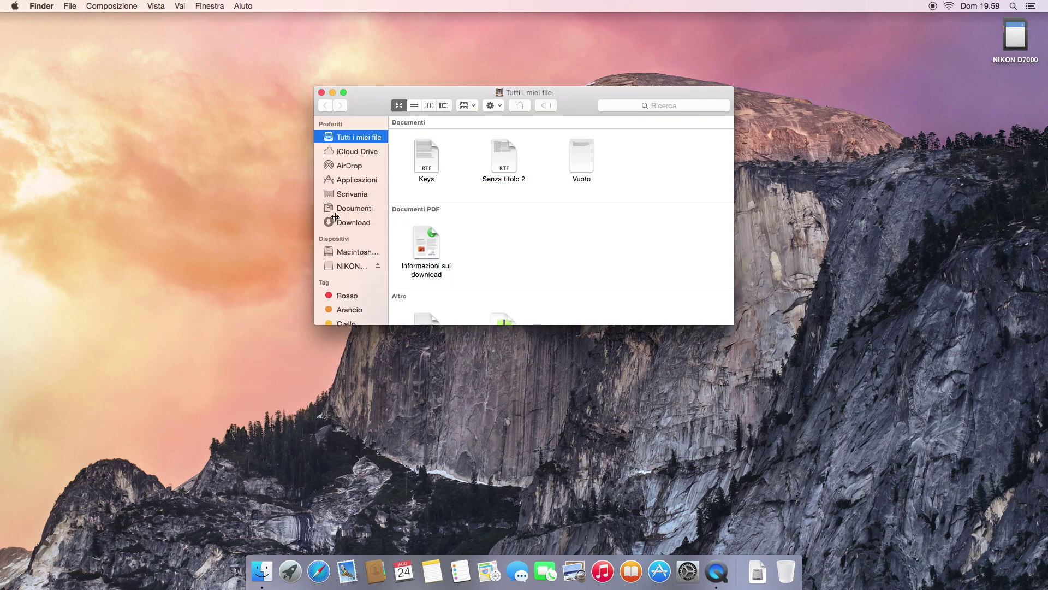
click(356, 182)
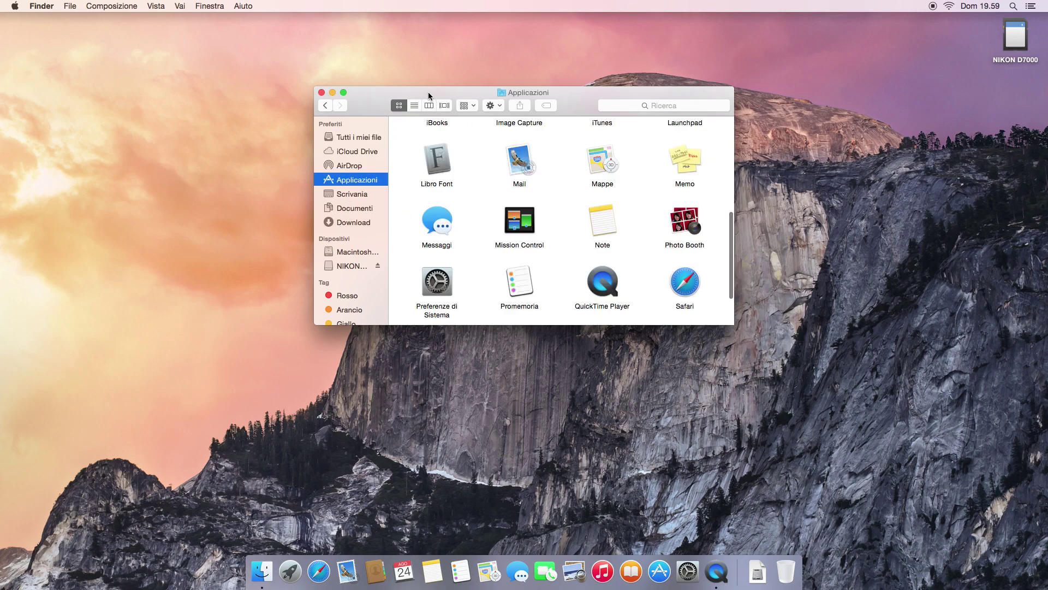
click(415, 106)
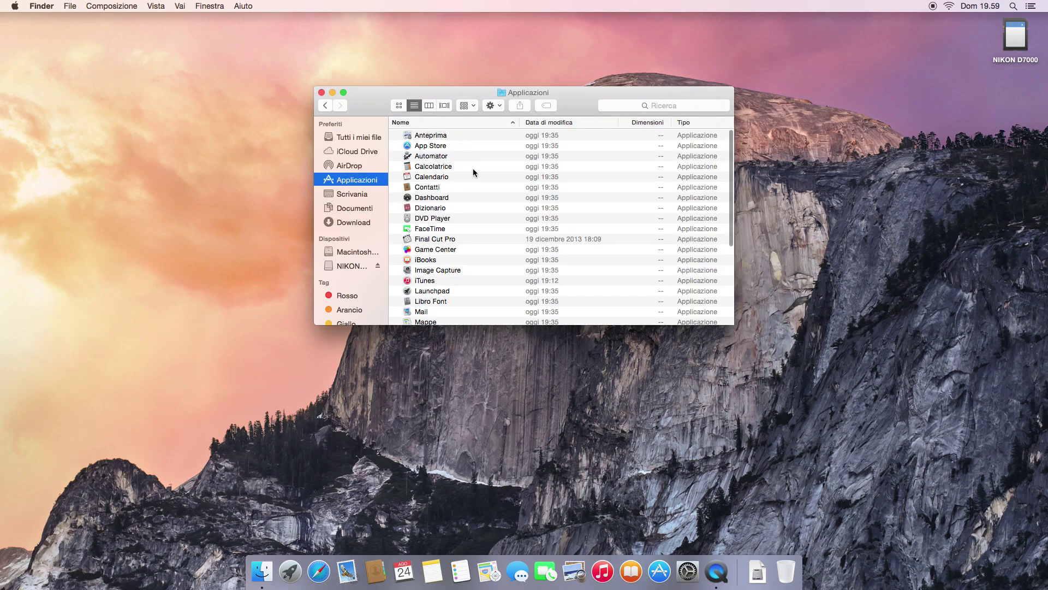
click(430, 106)
click(444, 105)
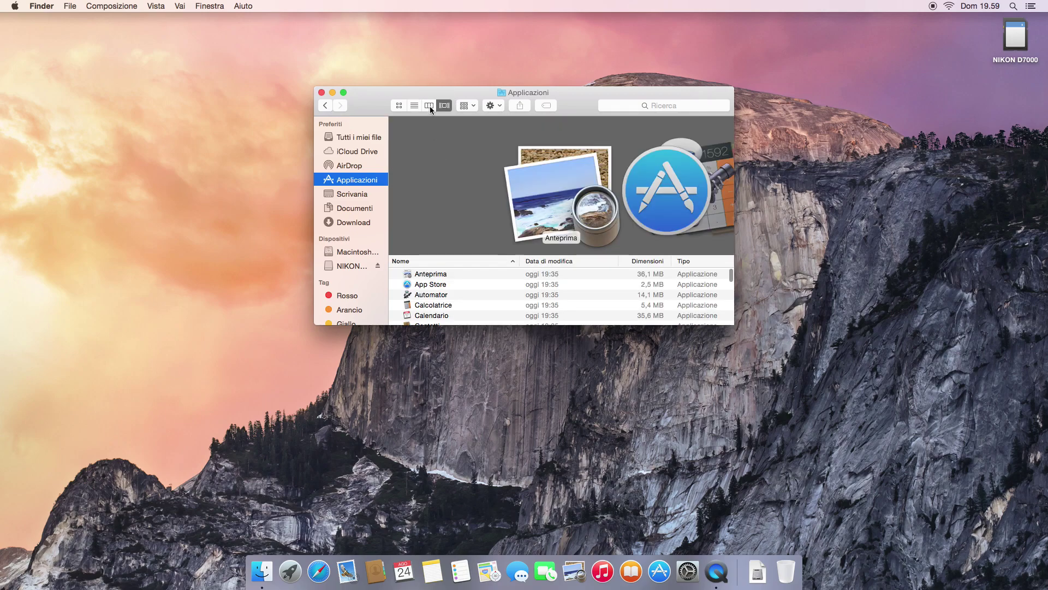
drag(521, 331, 521, 426)
Try launching Final Cut Pro and dismiss the incompatible-version alert
click(466, 329)
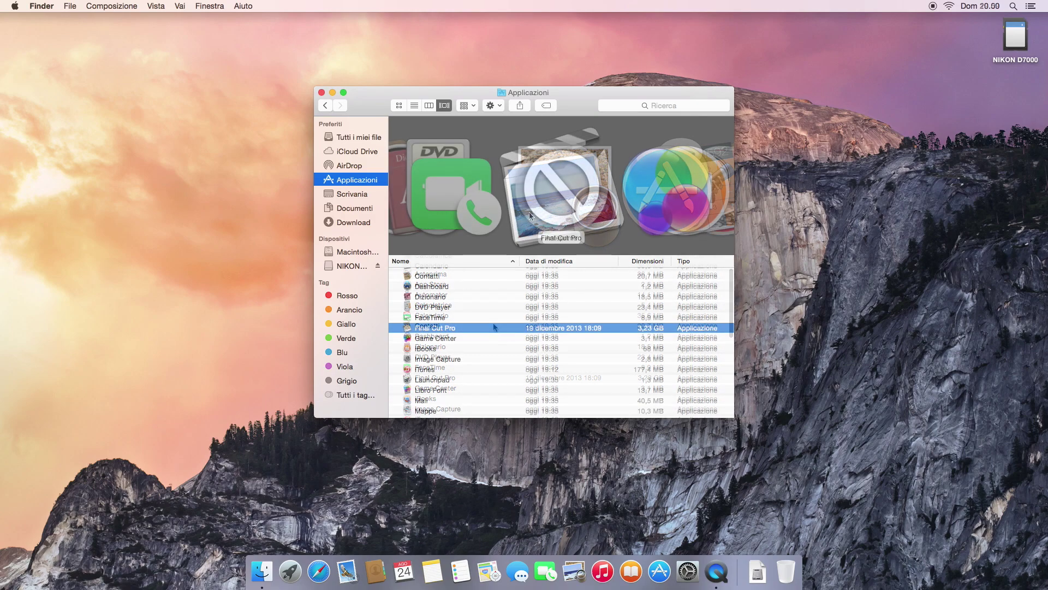
double_click(468, 328)
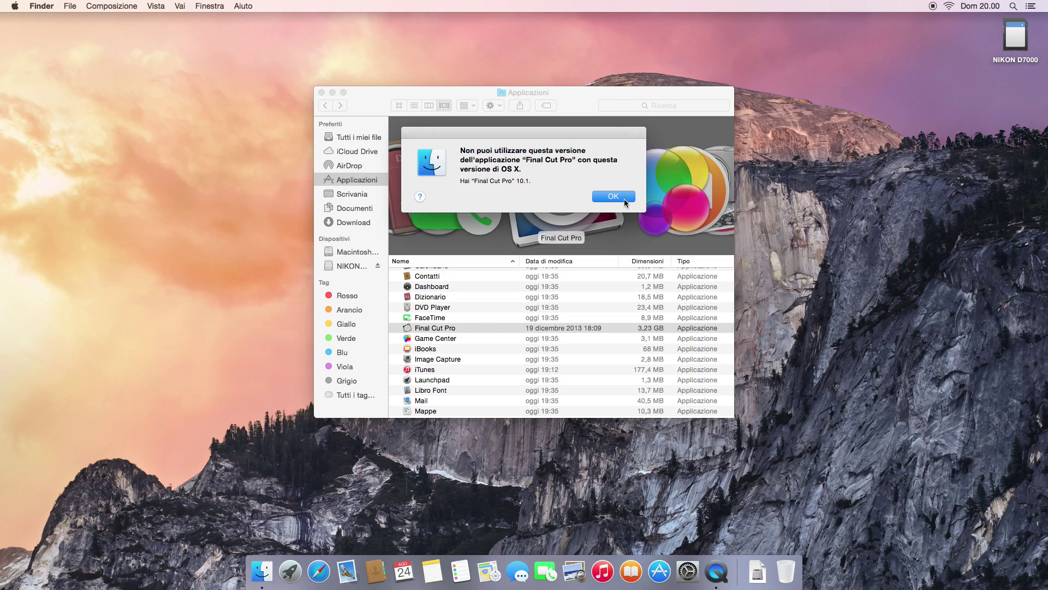
click(624, 198)
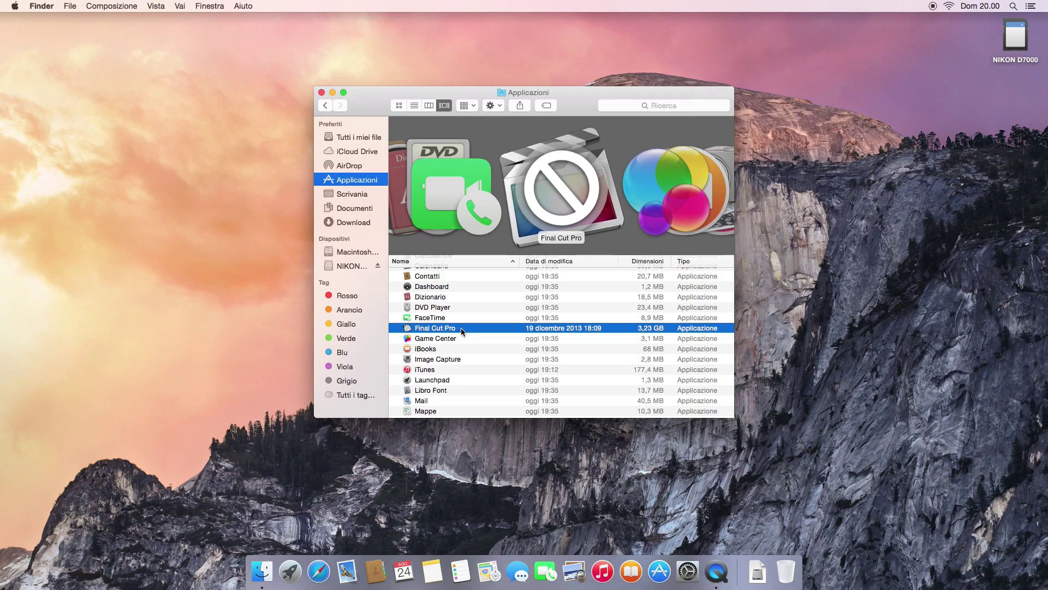
Show the Final Cut Pro package contents and go into Contents > MacOS
right_click(461, 327)
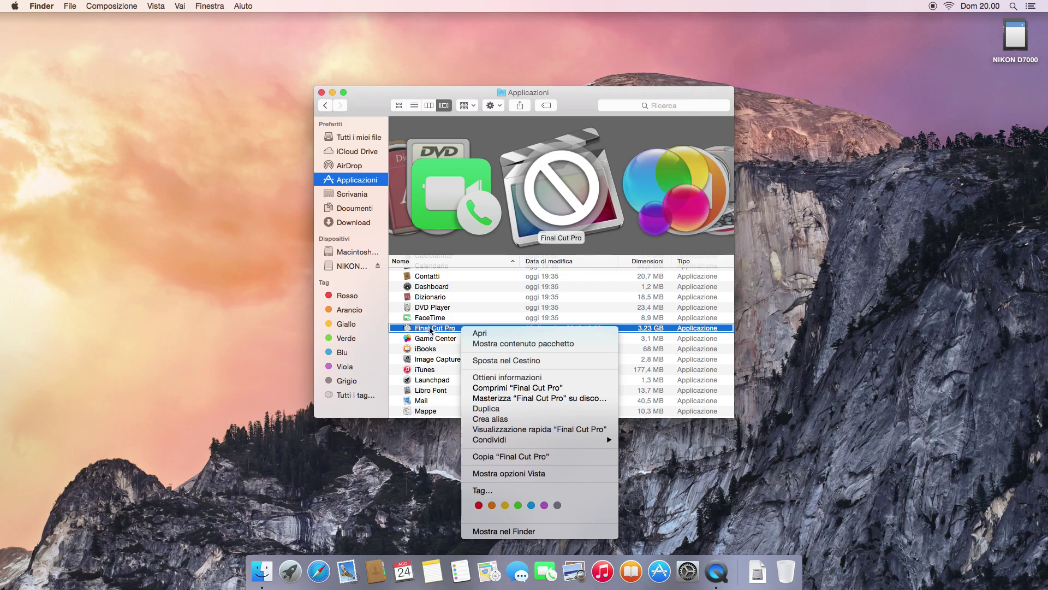
click(570, 345)
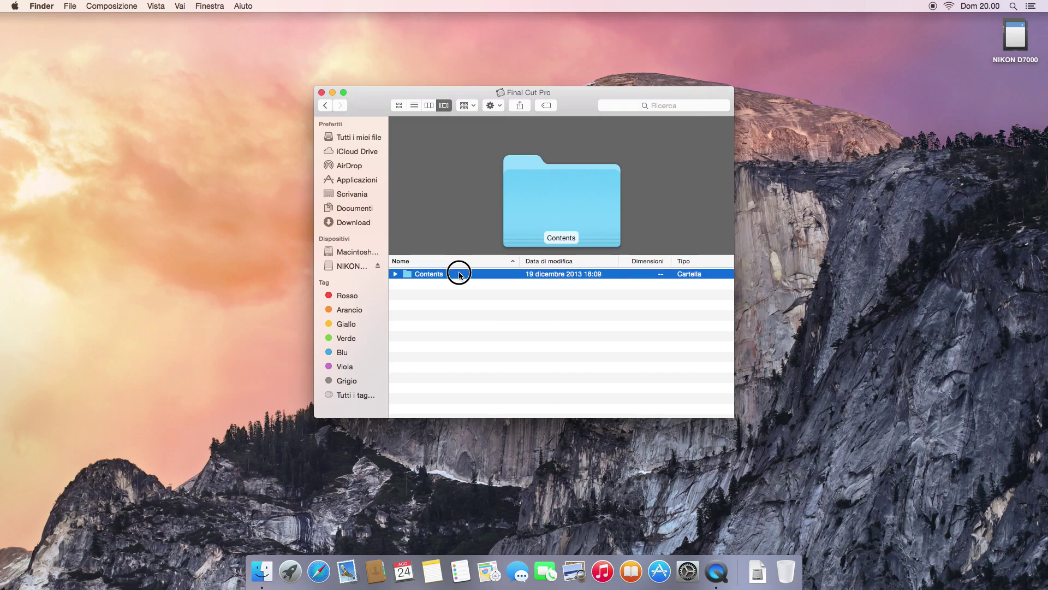
double_click(459, 273)
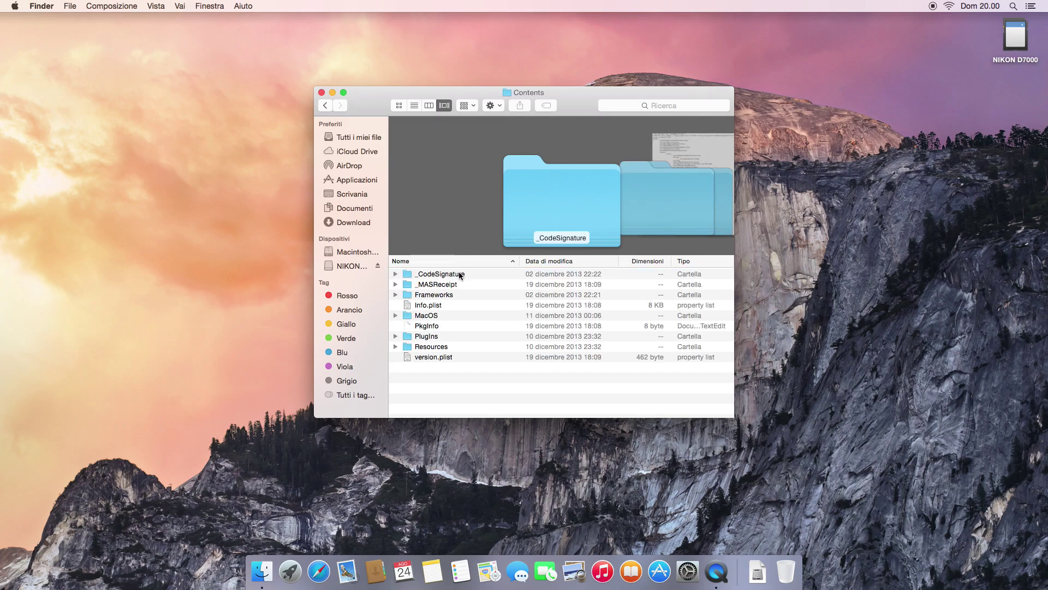
double_click(446, 315)
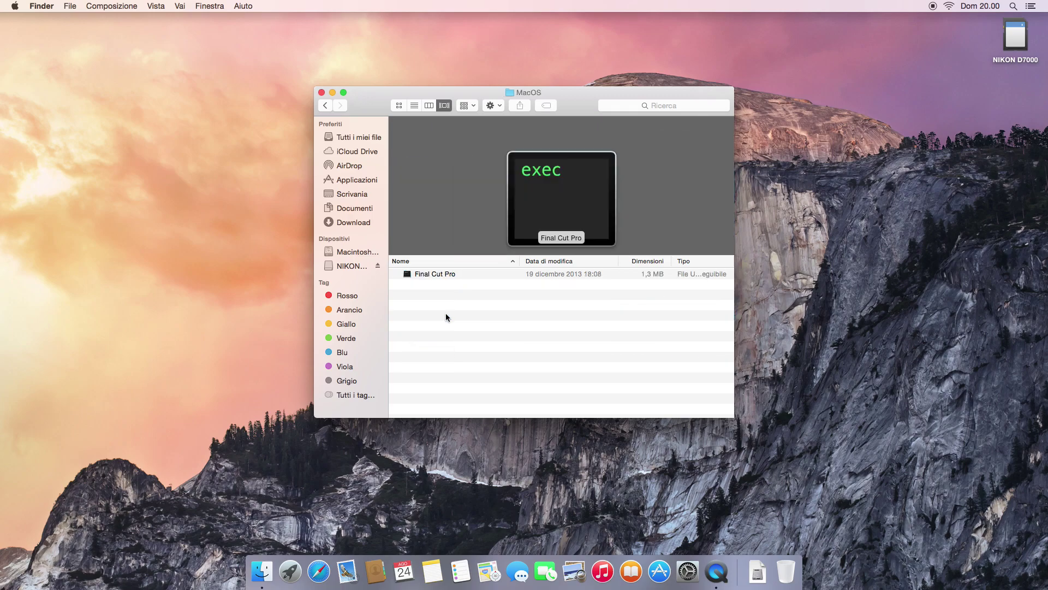
Run the Final Cut Pro executable with Apri from its context menu
click(470, 276)
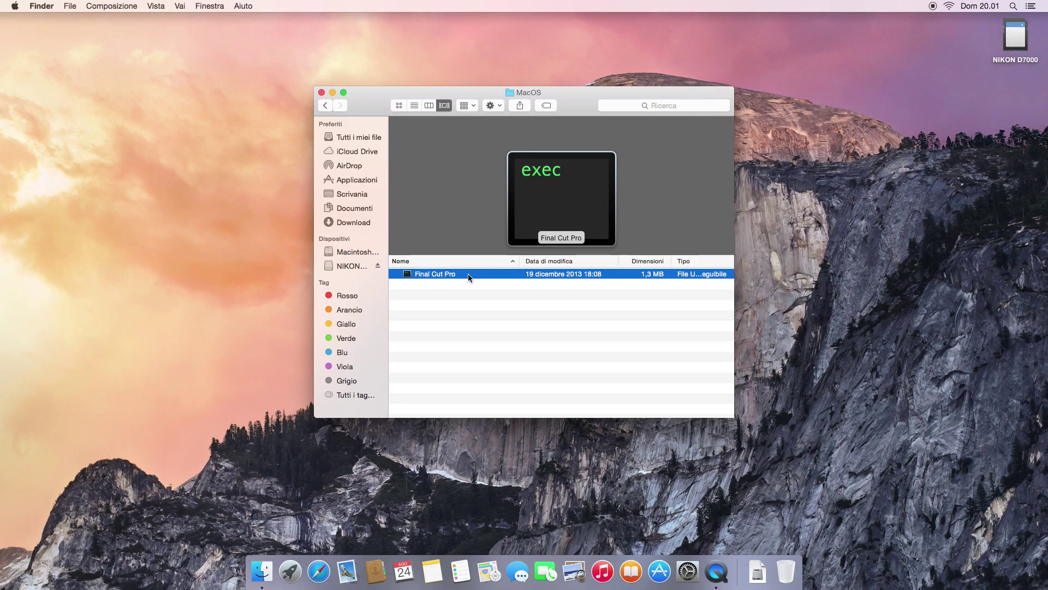
right_click(468, 276)
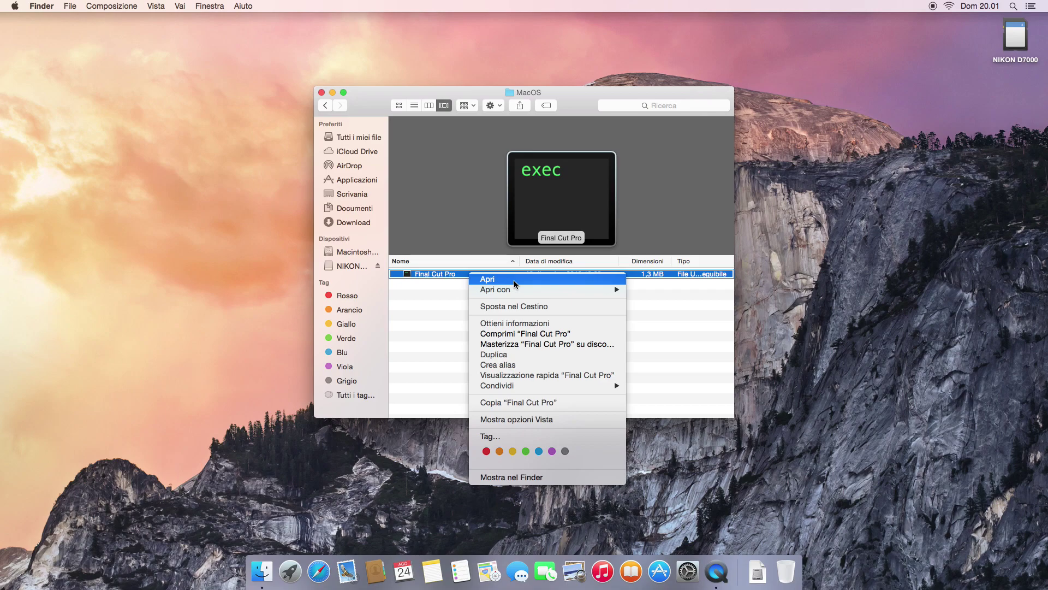
click(513, 283)
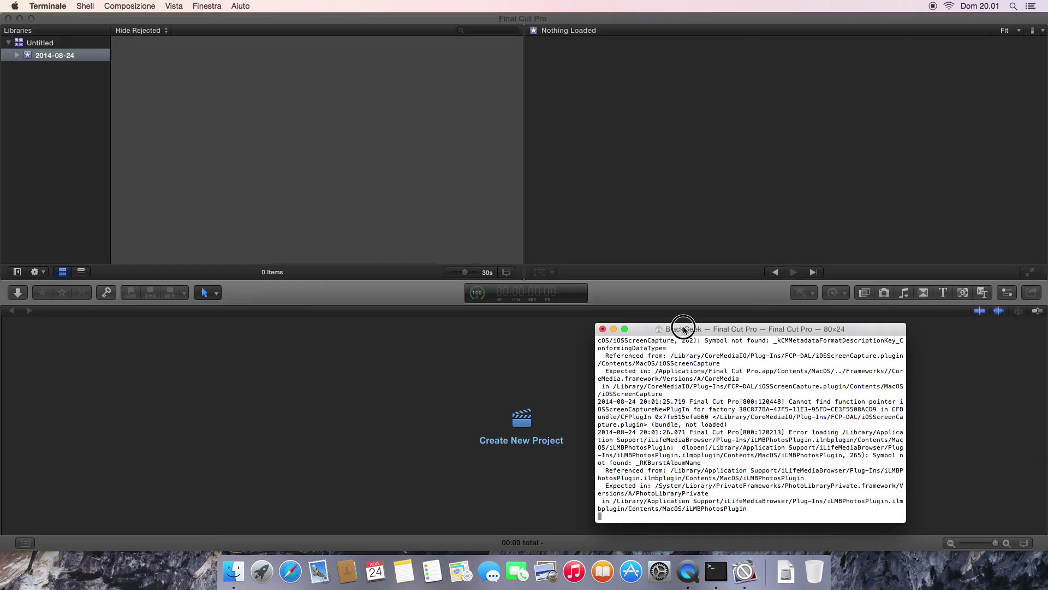
Quit Final Cut Pro and close its Terminal log window
drag(679, 328, 626, 327)
click(617, 180)
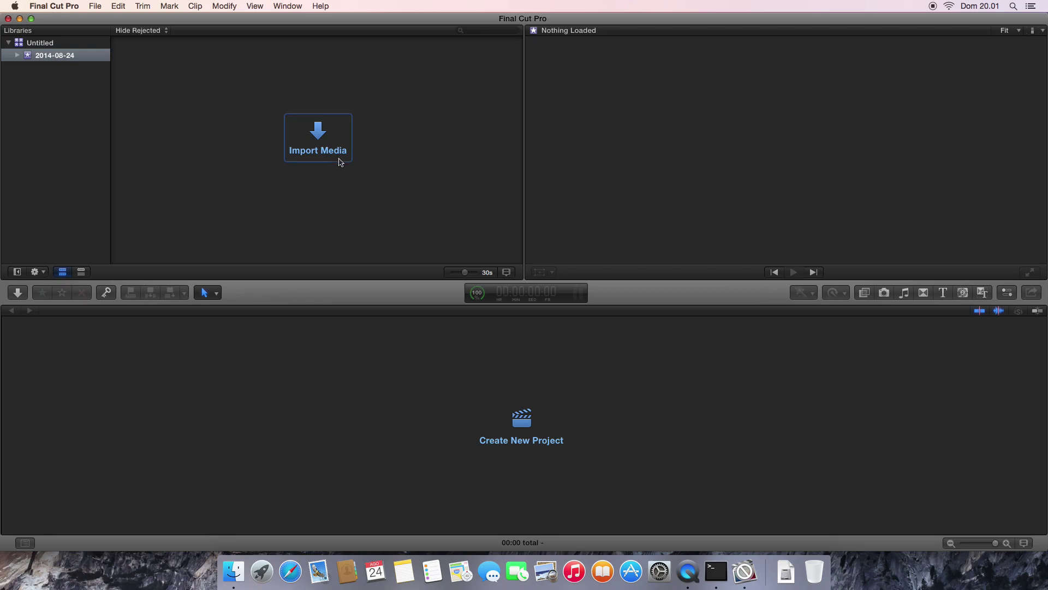
click(61, 6)
click(109, 156)
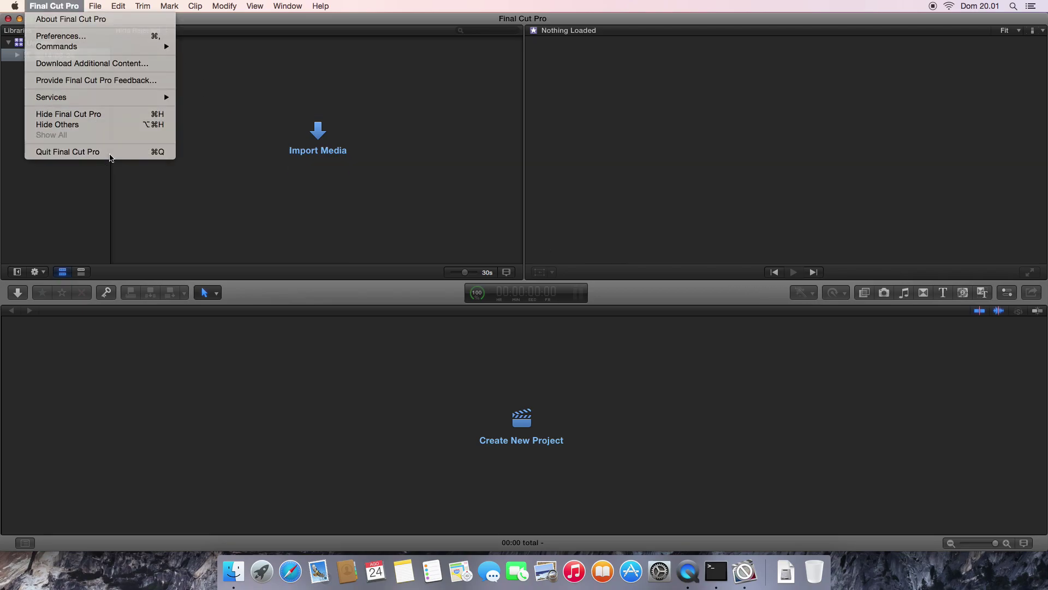
click(549, 327)
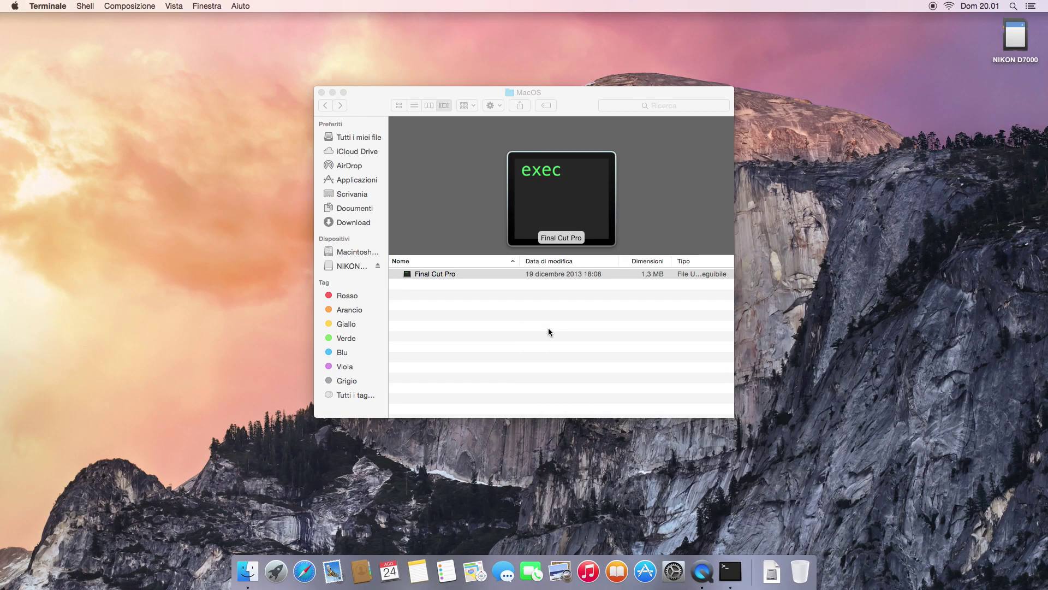
Quit Terminal, pin the Final Cut Pro executable to the Dock, and close the MacOS window
right_click(730, 564)
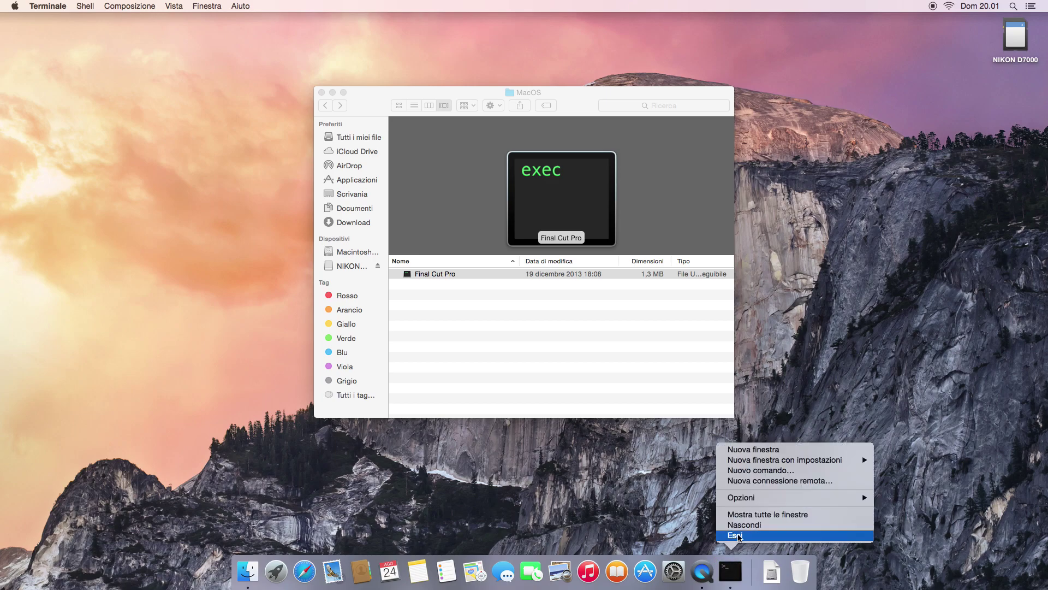
click(734, 535)
drag(447, 274, 709, 585)
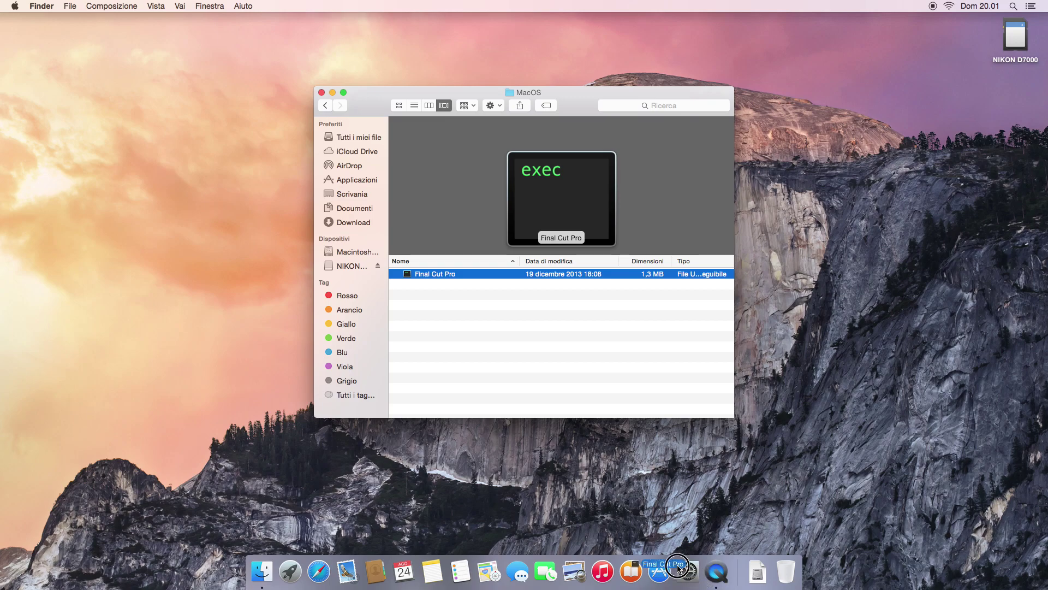
drag(710, 585, 753, 573)
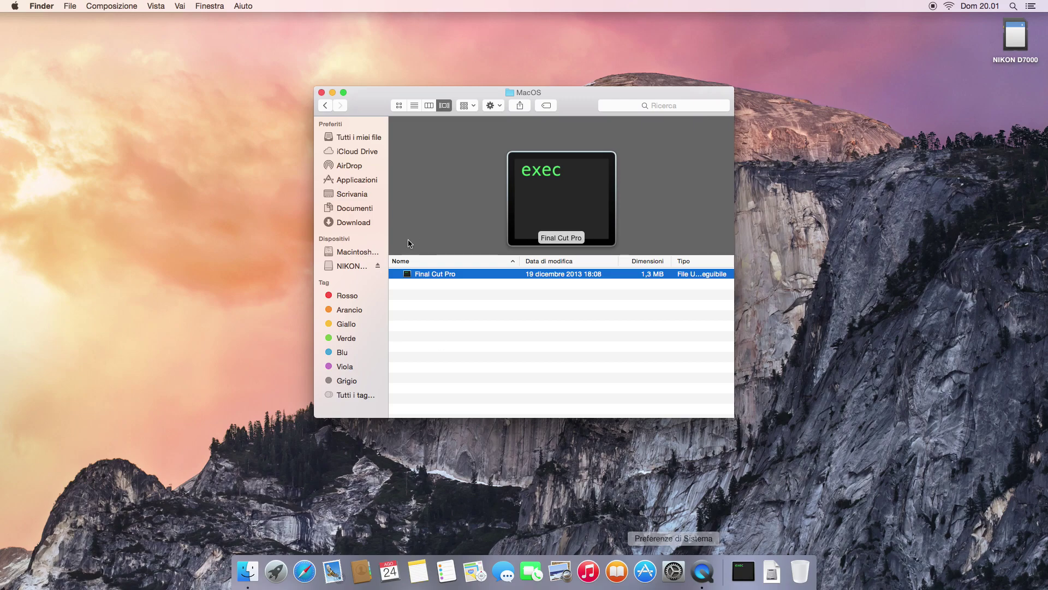
click(322, 93)
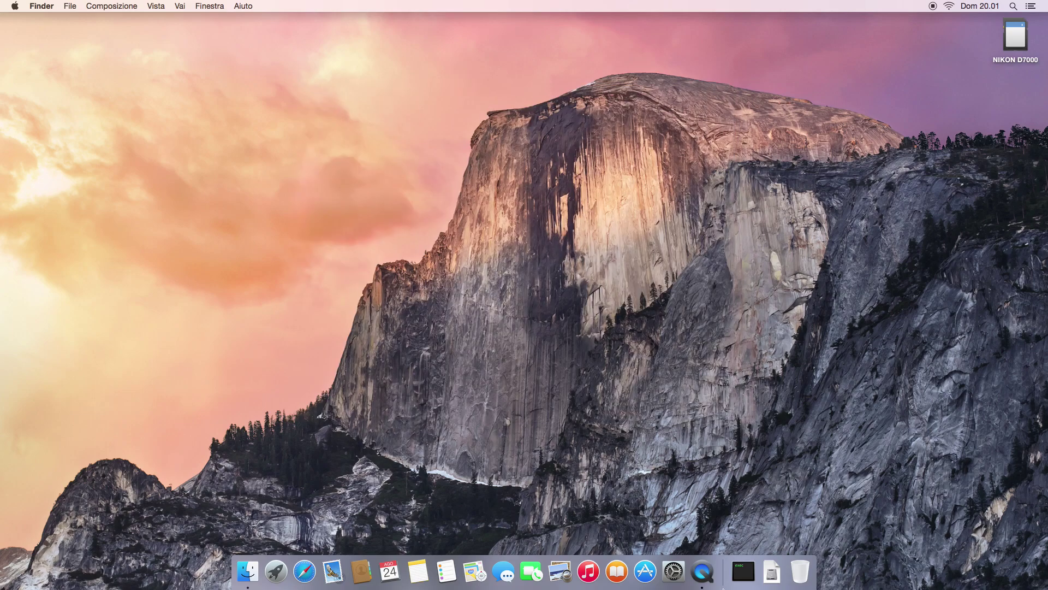
Launch Final Cut Pro from the Dock shortcut, relaunching as needed, and minimize the Terminal log
click(744, 571)
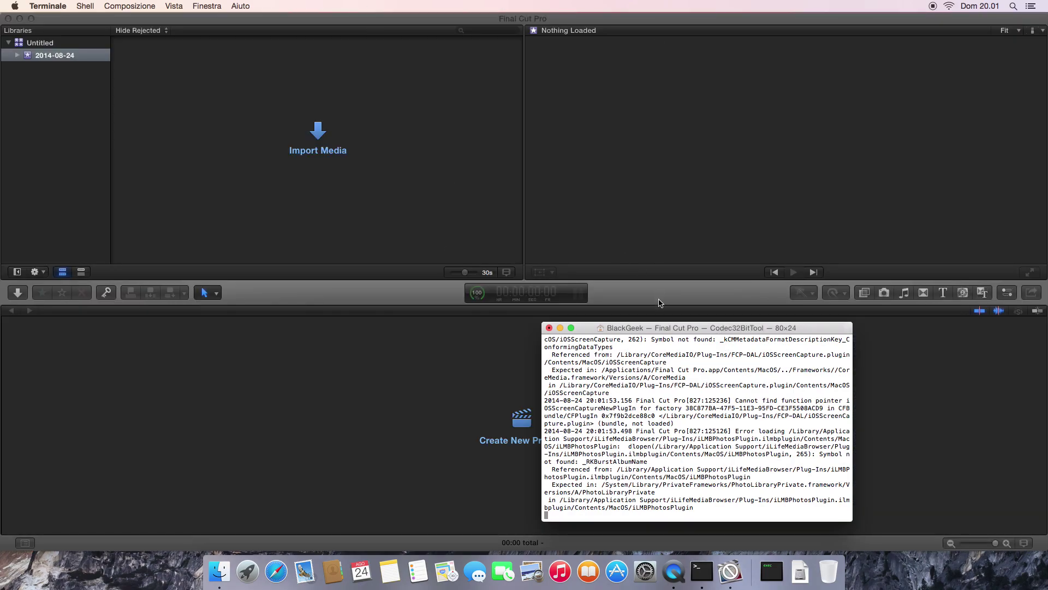
mouse_move(739, 334)
mouse_down()
mouse_move(534, 218)
mouse_move(547, 217)
mouse_up()
scroll(541, 261, up, 3)
scroll(541, 261, down, 3)
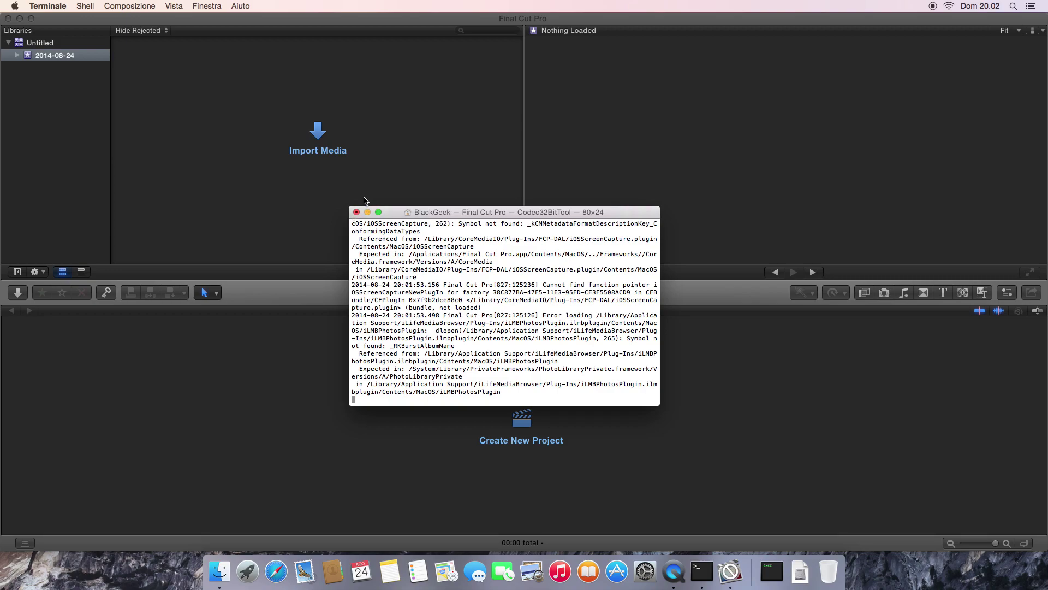
click(356, 213)
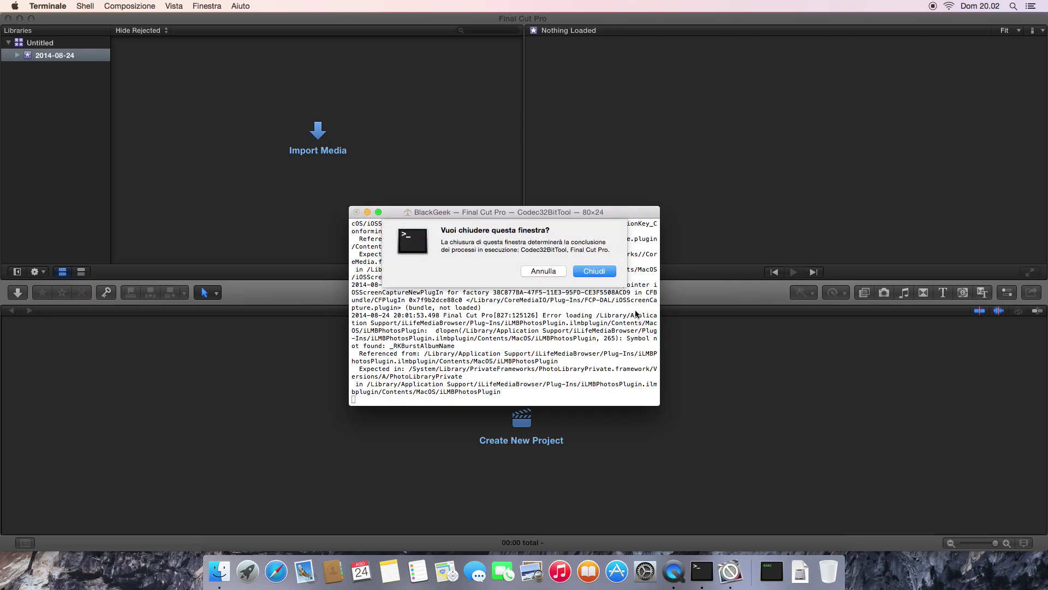
click(598, 274)
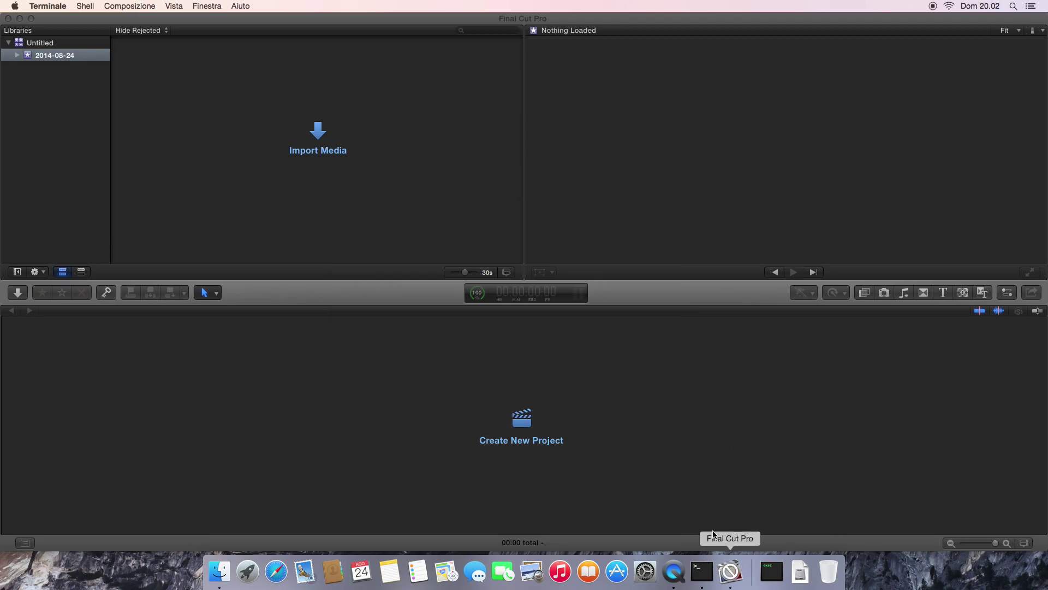
mouse_move(224, 20)
mouse_down()
mouse_move(253, 54)
mouse_move(222, 10)
mouse_up()
key(cmd+q)
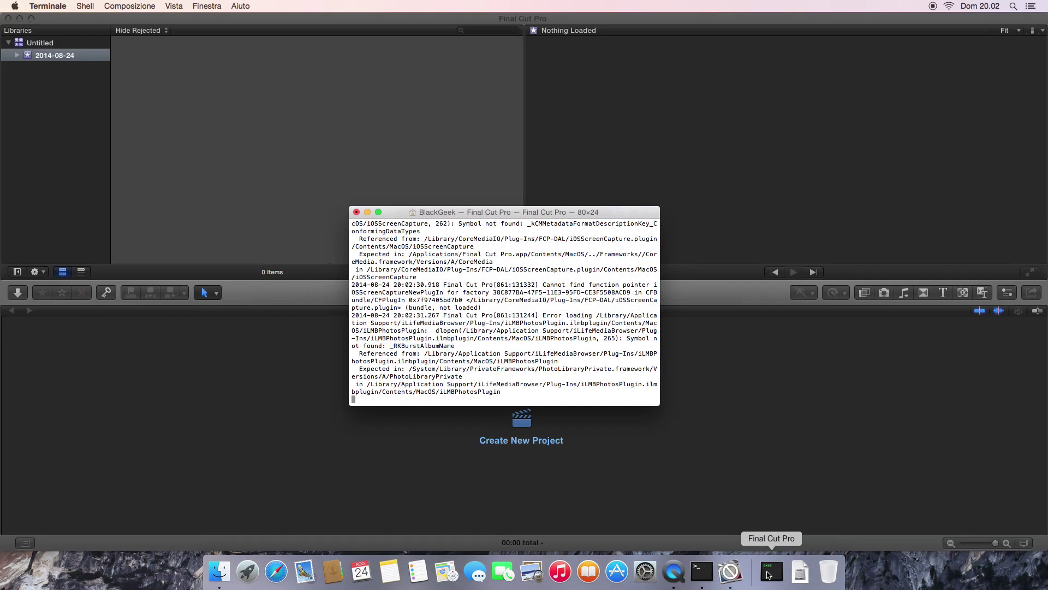
click(367, 211)
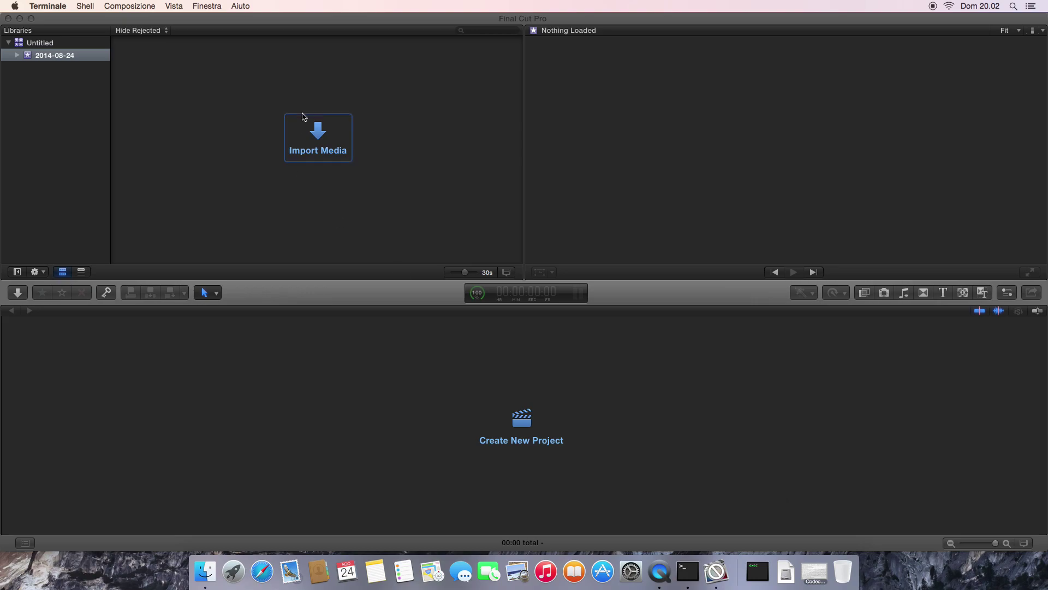
Create a new event named Prova together with a new project
click(426, 169)
click(97, 5)
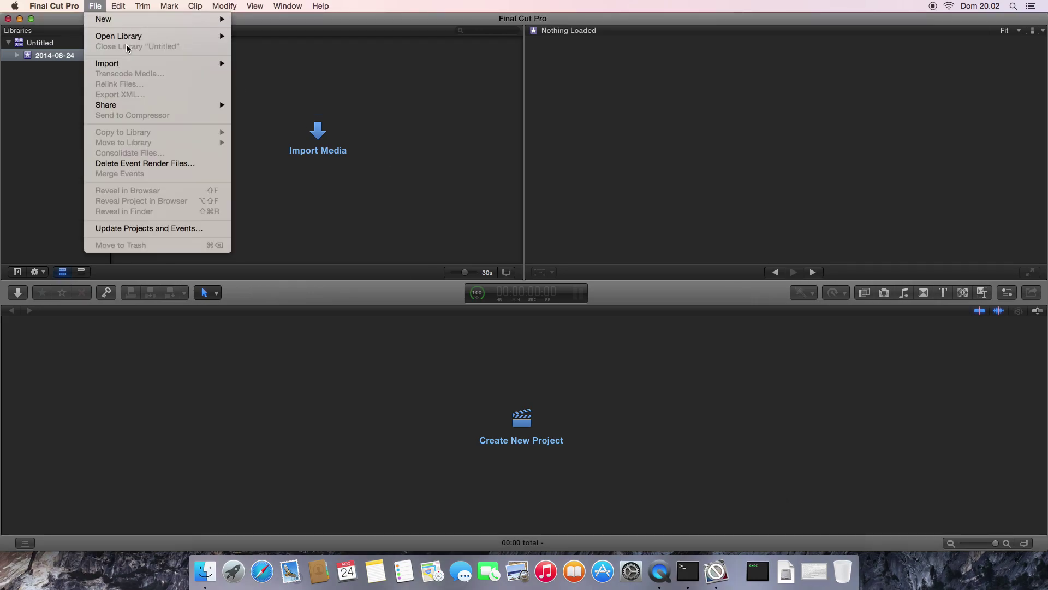
mouse_move(133, 19)
click(254, 34)
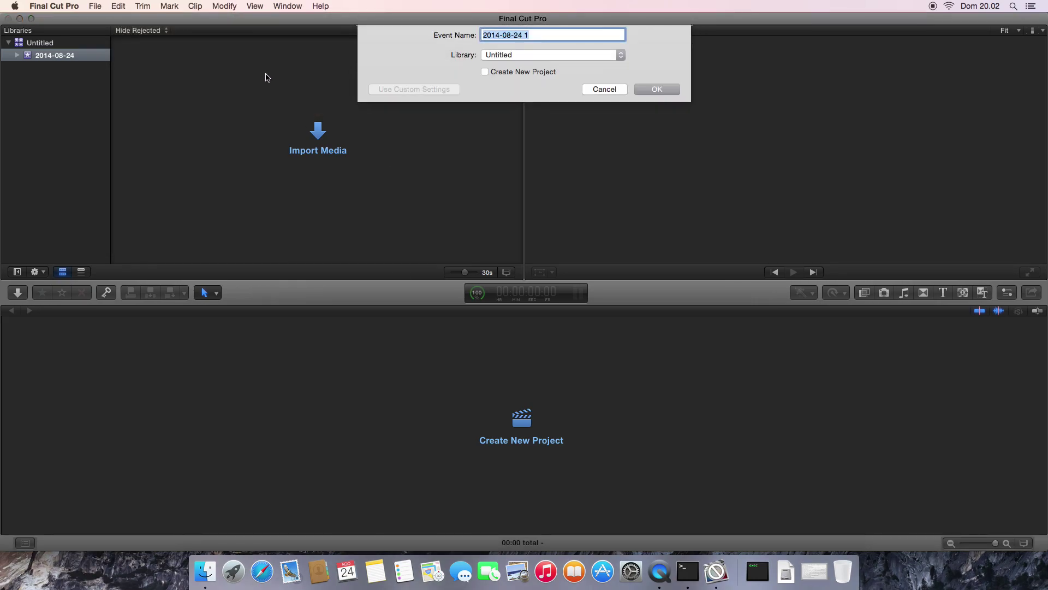
click(515, 73)
text(Pr)
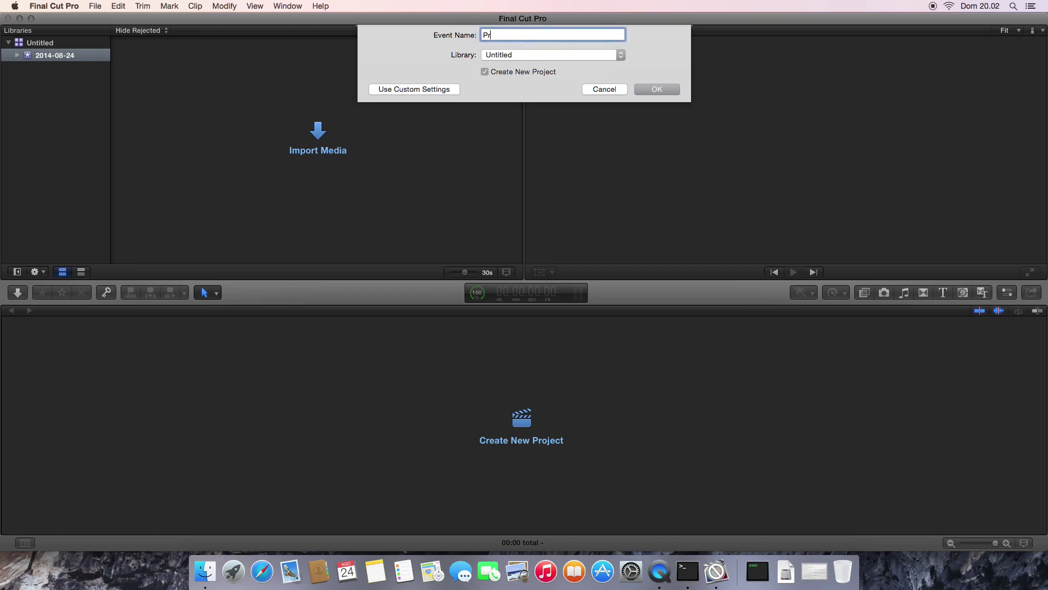
text(ova)
key(Return)
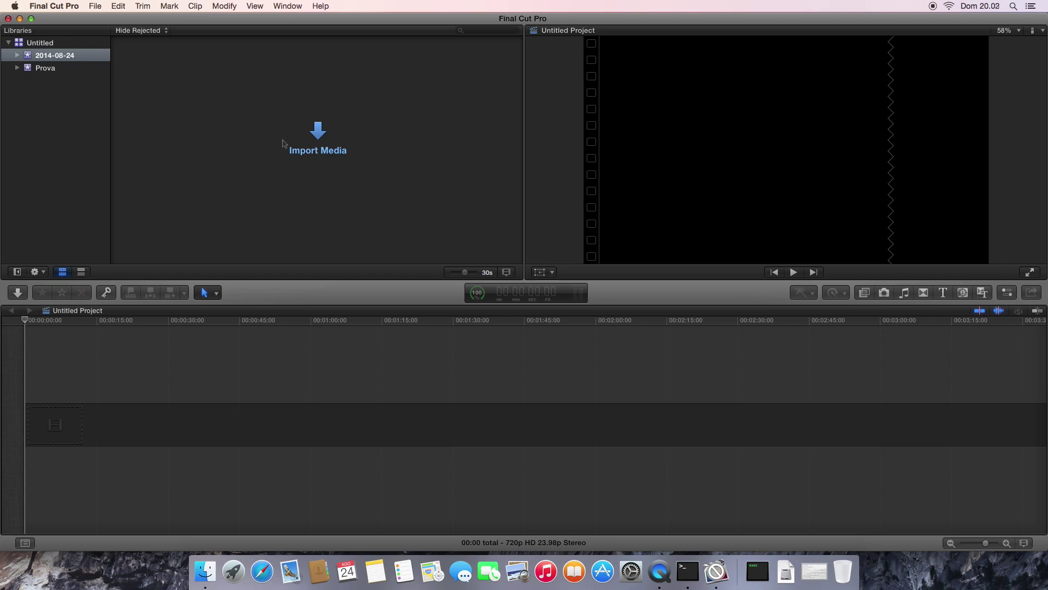
click(314, 143)
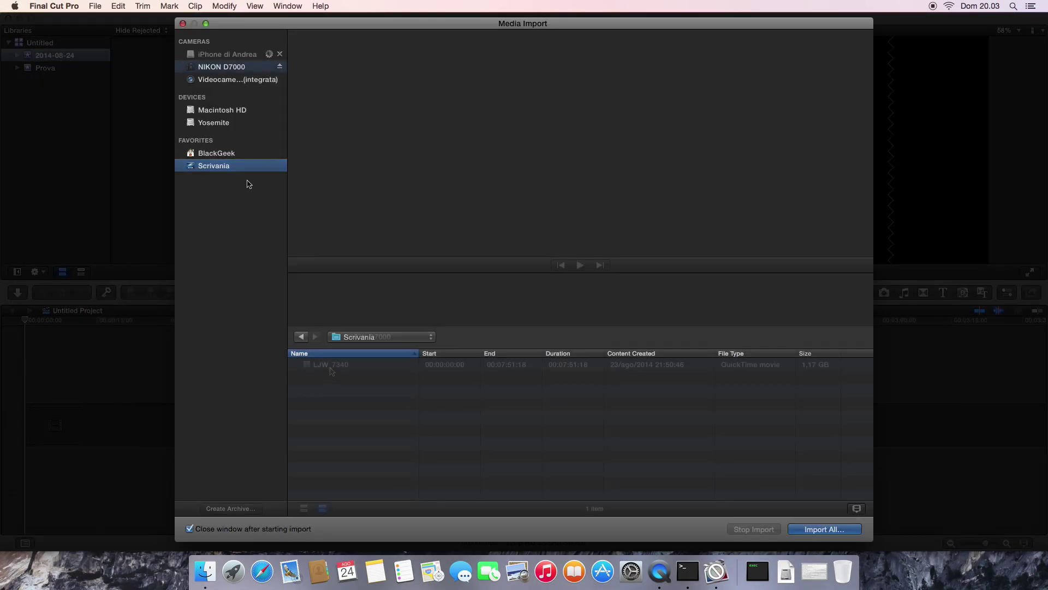
Import the LJW_7340 clip from the NIKON D7000 camera with Import All
click(330, 366)
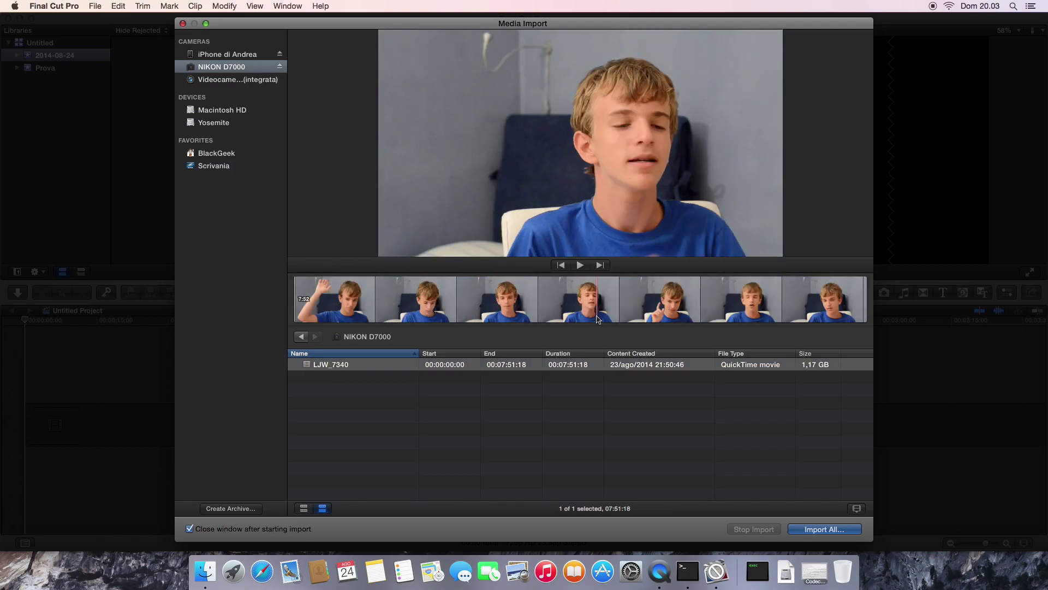
click(500, 370)
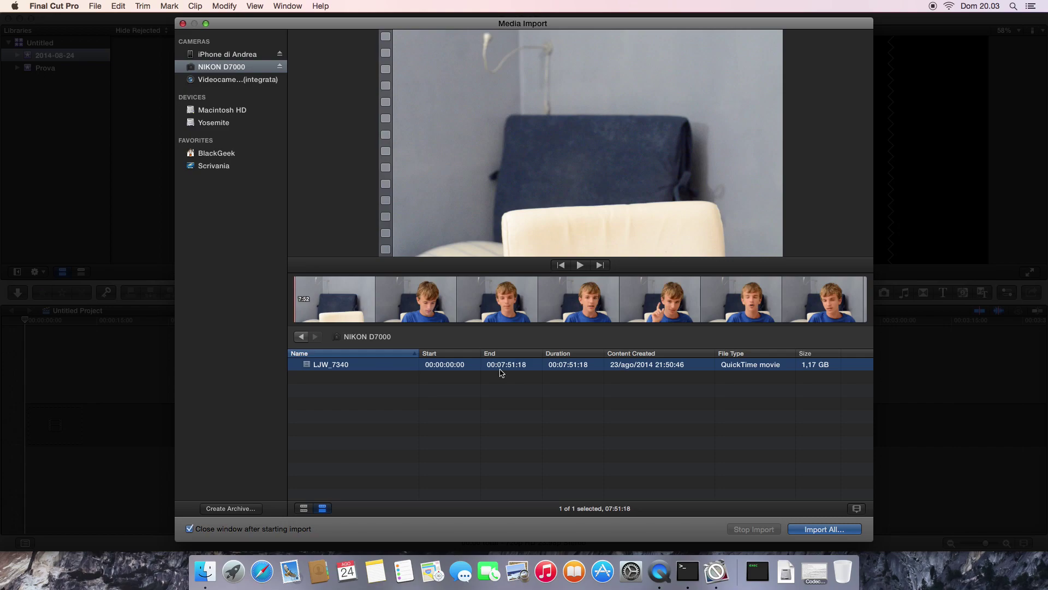
click(809, 530)
click(638, 307)
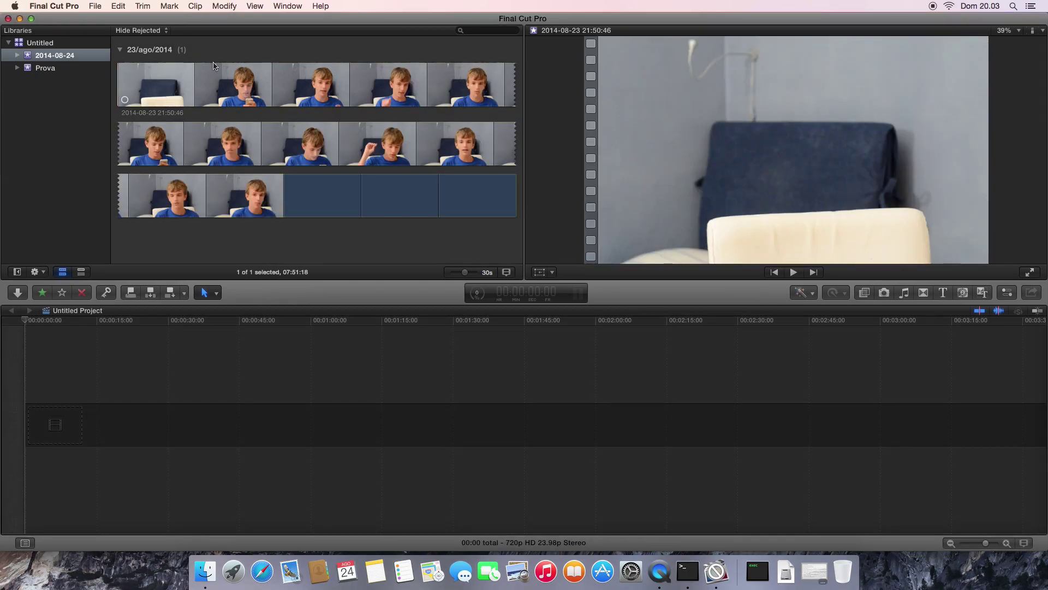
Place the imported clip at the timeline start and detach its audio
drag(204, 206, 45, 433)
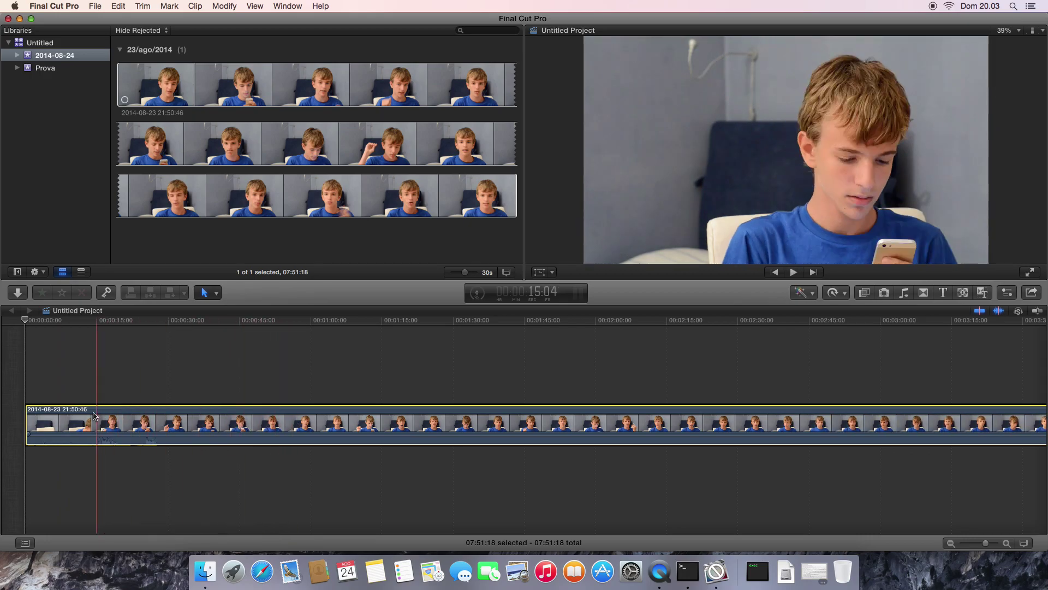
right_click(26, 415)
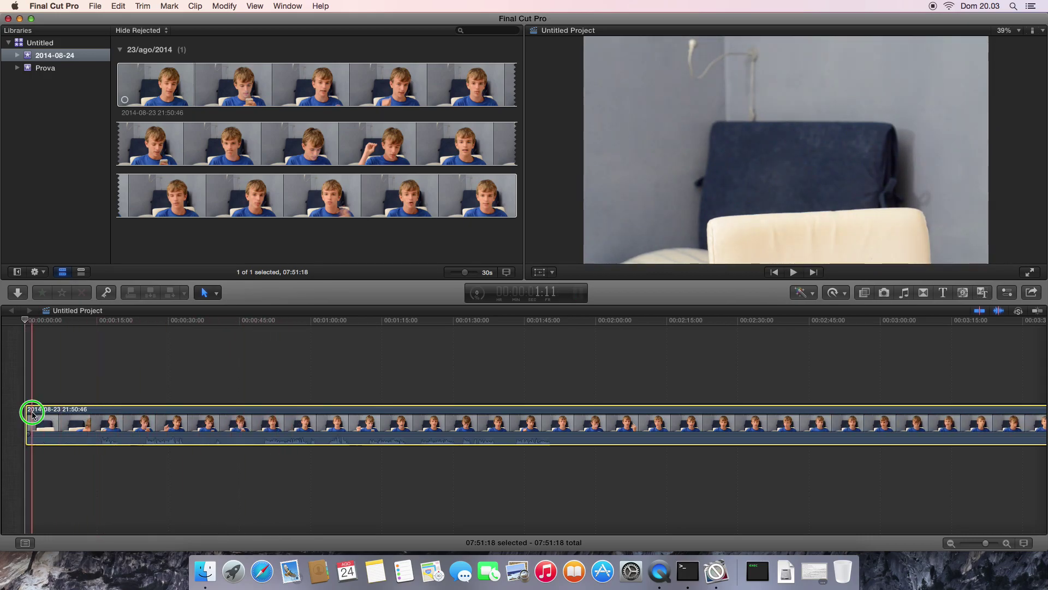
click(52, 440)
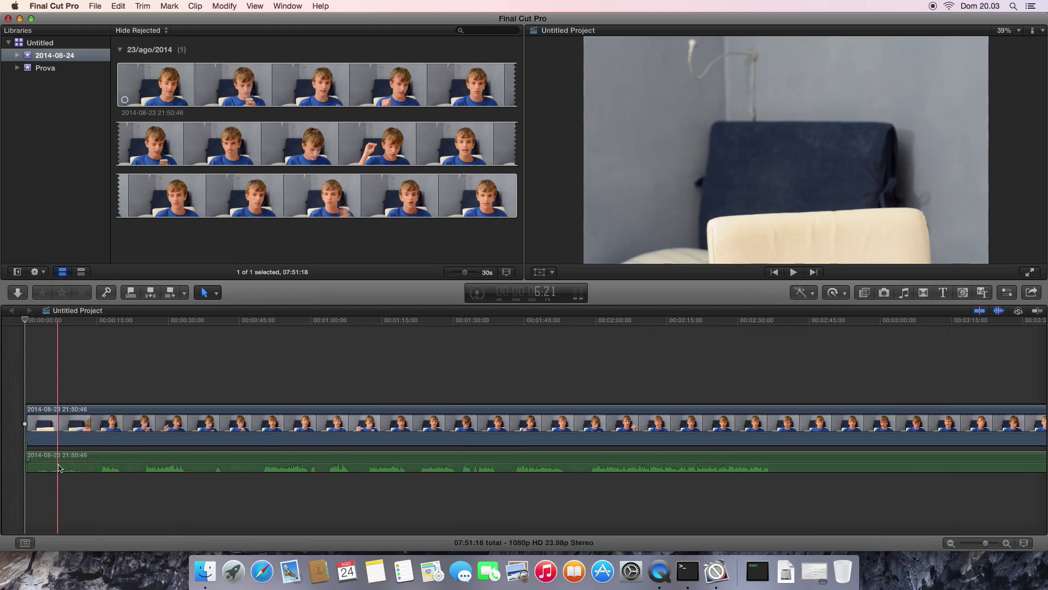
Blade the video and detached audio near the start and delete the opening piece
click(66, 429)
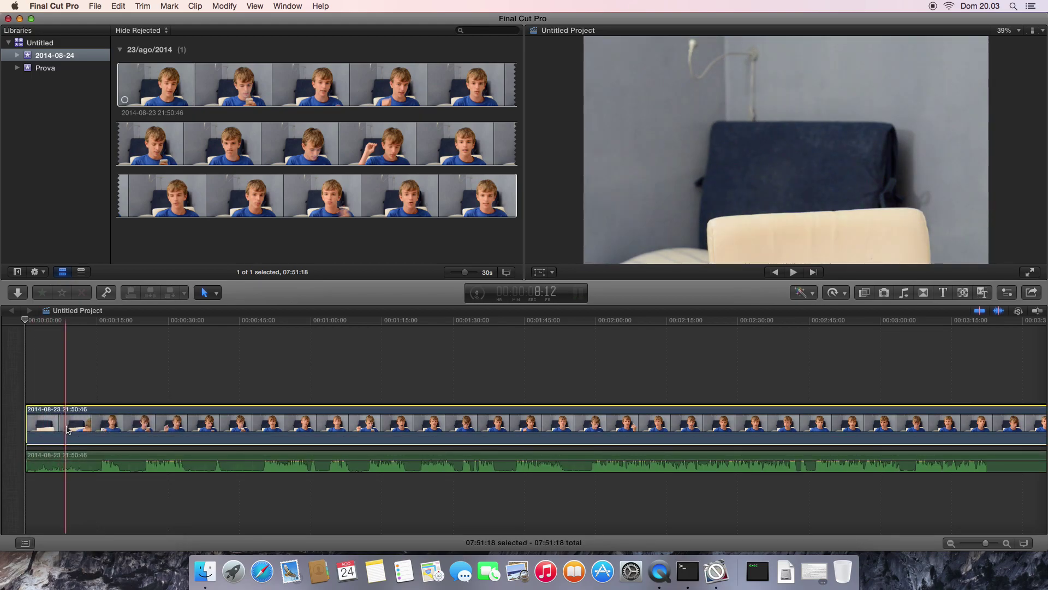
key(super+b)
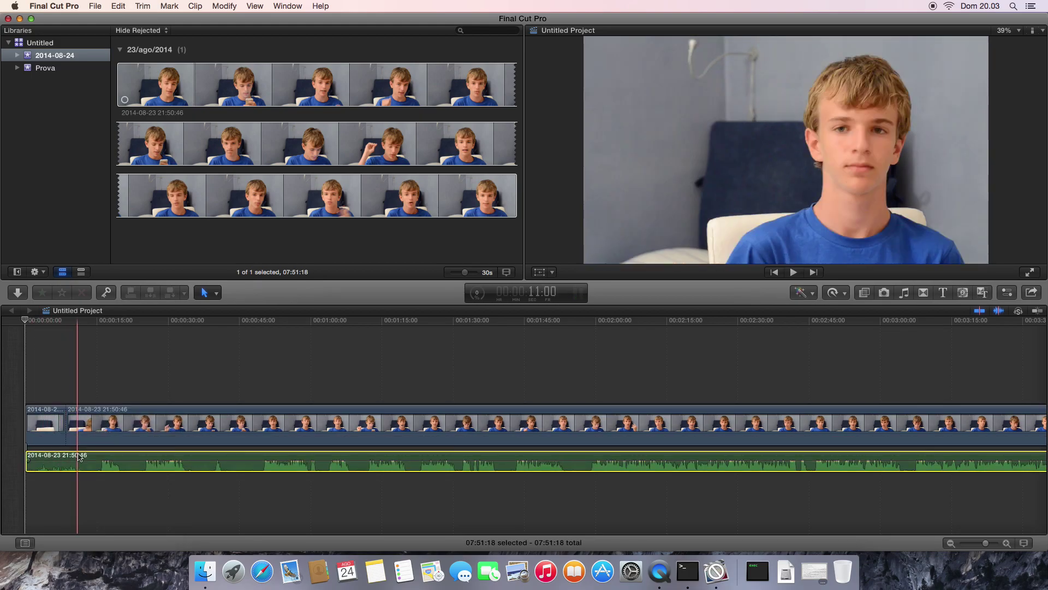
key(super+b)
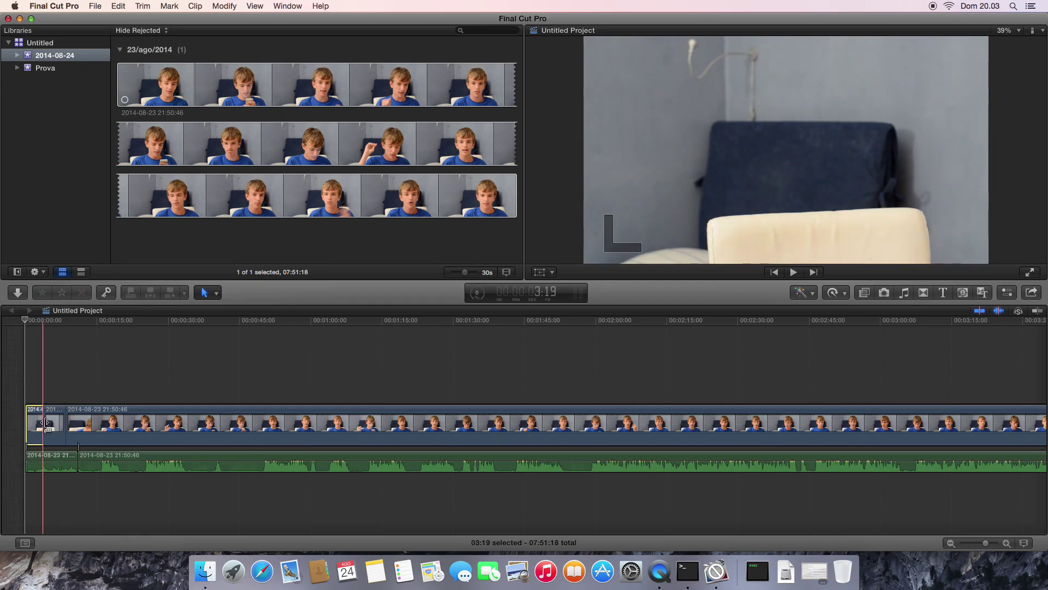
key(Delete)
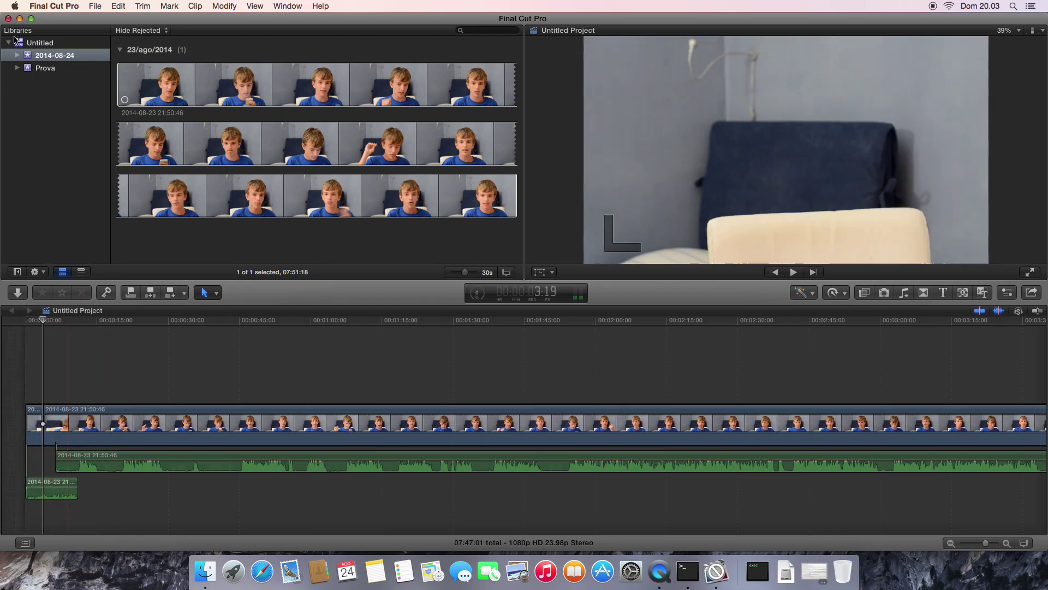